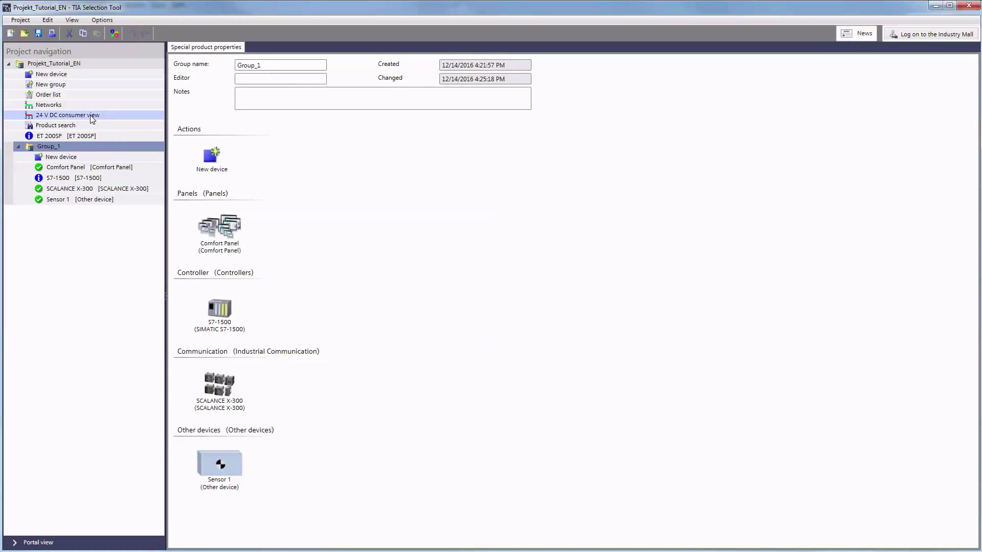
# Step: In the 24 V DC consumer view, check the ET 200SP, Comfort Panel and SCALANCE X-300 consumption
pyautogui.click(91, 116)
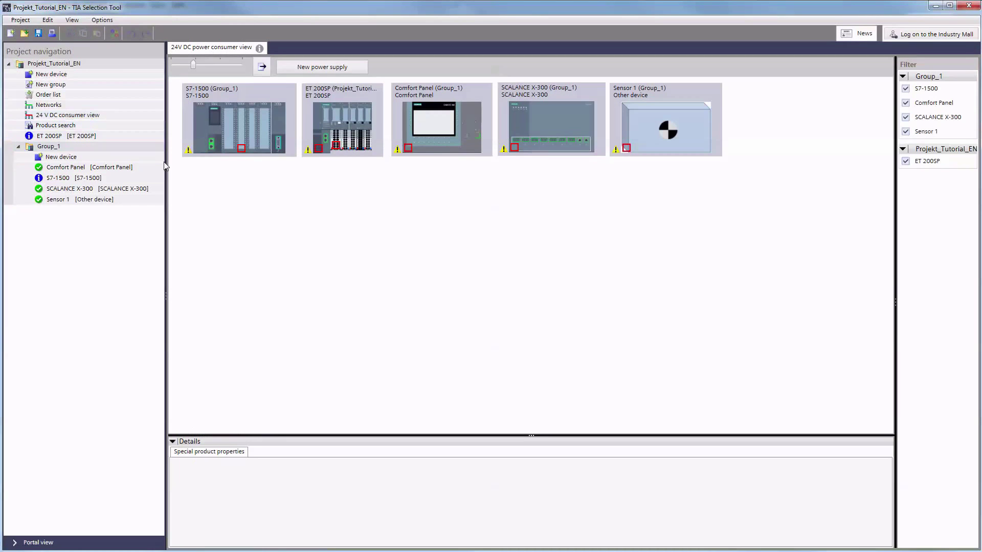
pyautogui.click(355, 138)
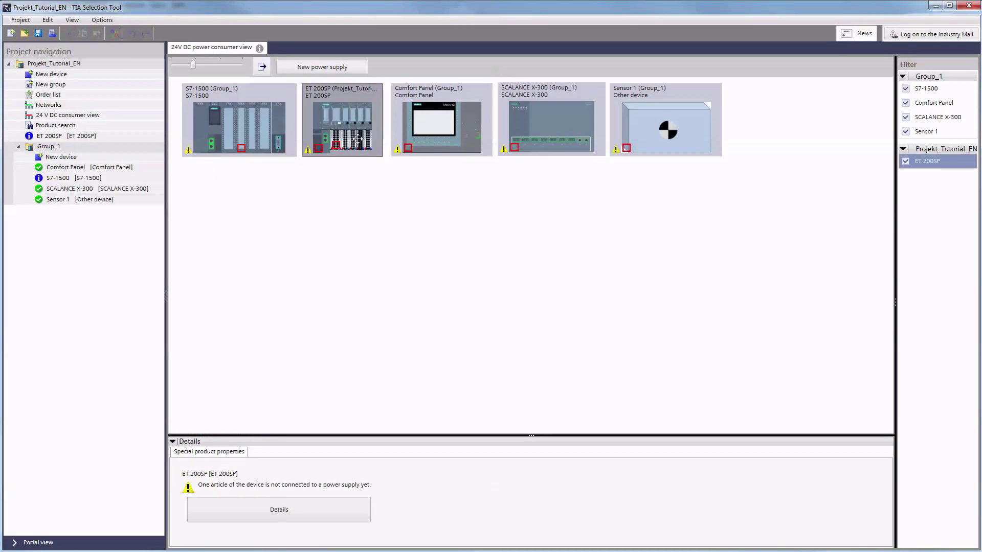
pyautogui.click(436, 136)
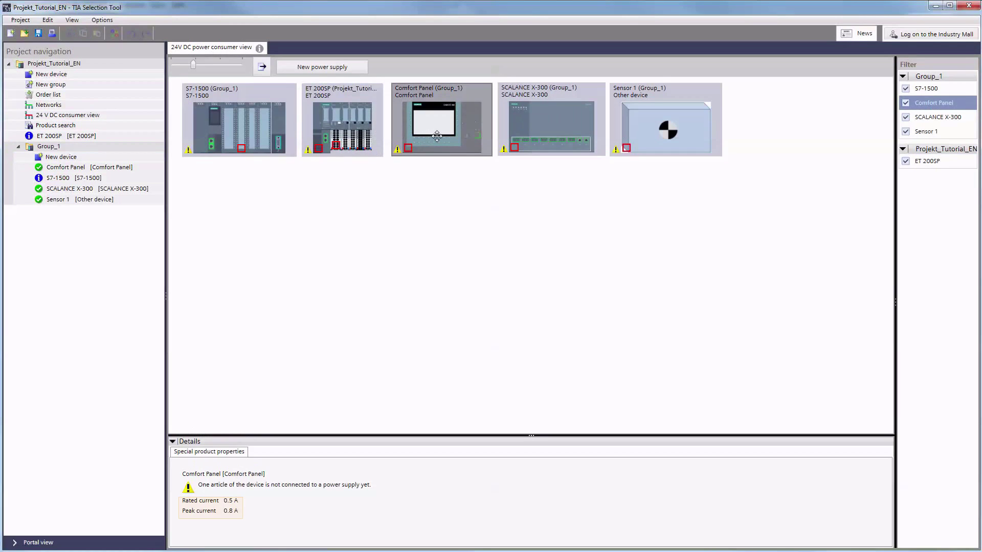
pyautogui.click(533, 142)
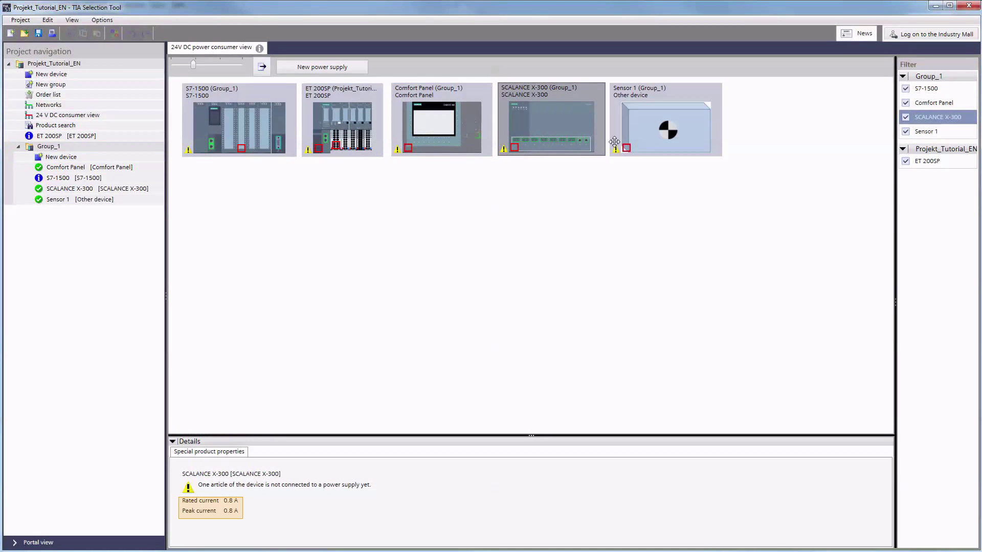
# Step: Open Sensor 1's configuration, showing 0.2 A rated and 0.3 A peak current
pyautogui.click(644, 140)
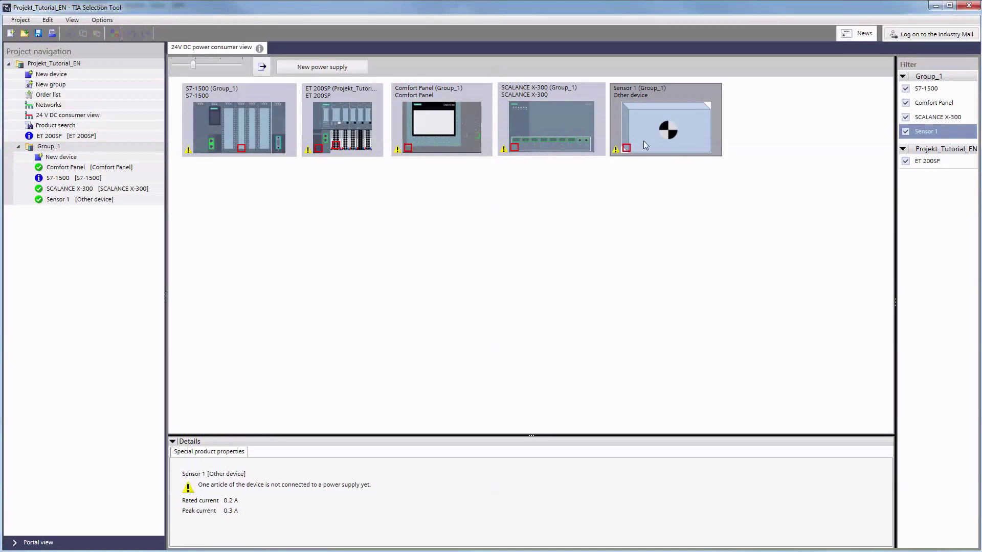
pyautogui.rightClick(644, 140)
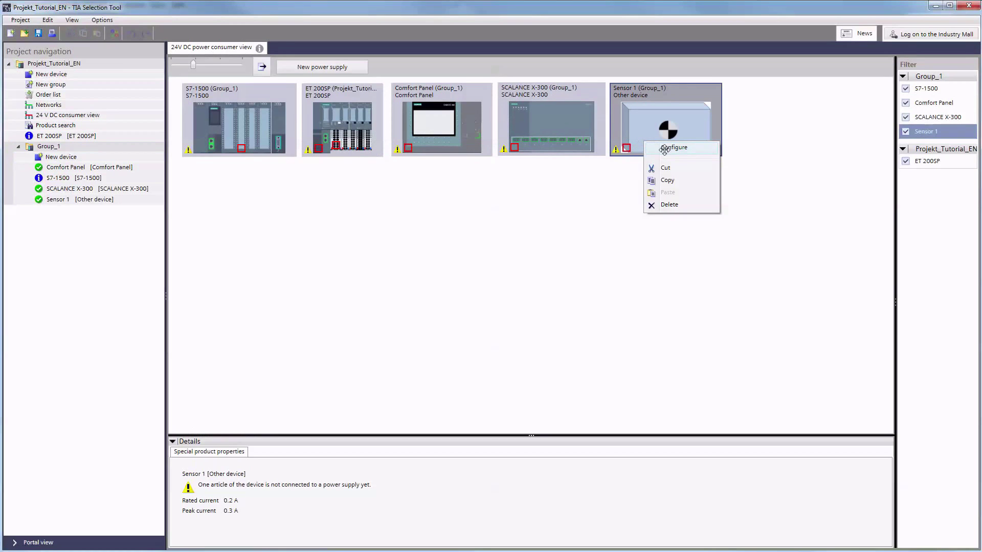
pyautogui.click(664, 149)
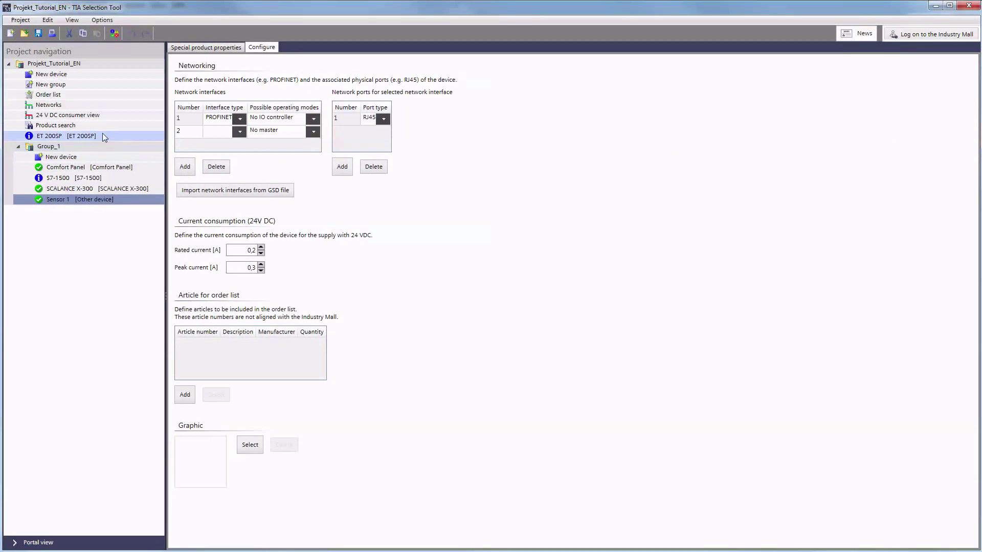
# Step: Back in the 24 V DC consumer view, review the S7-1500's unconnected infeed at 4.3 A load
pyautogui.click(81, 115)
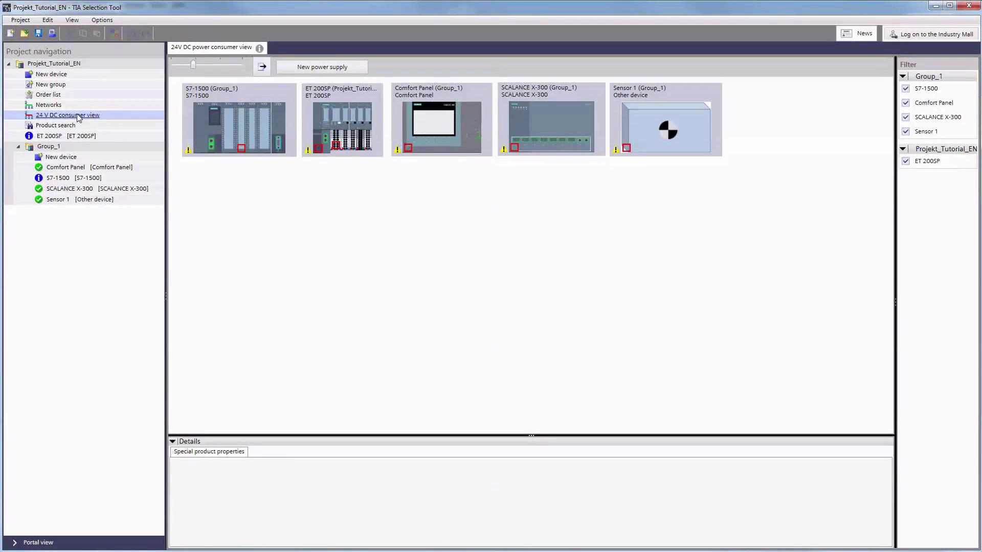
pyautogui.click(242, 127)
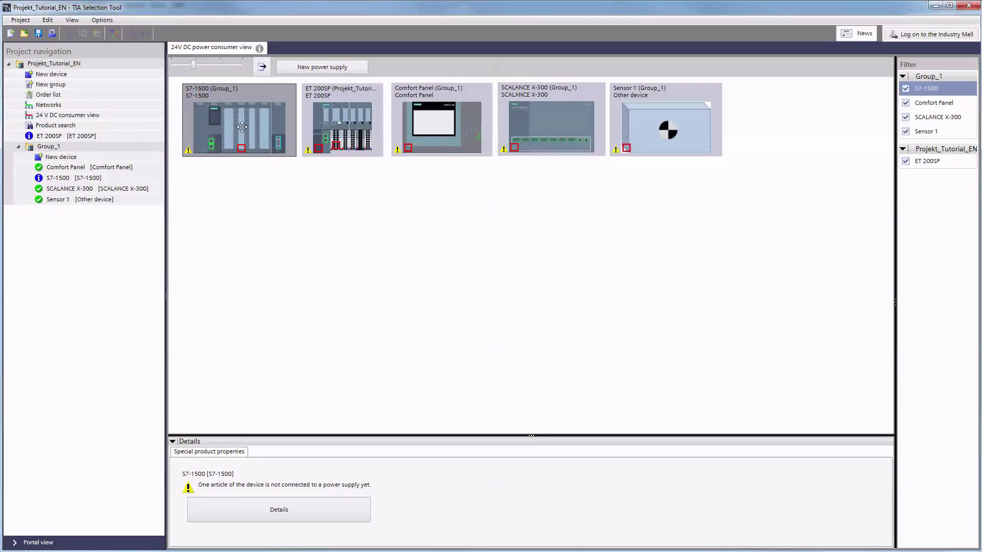
pyautogui.click(274, 514)
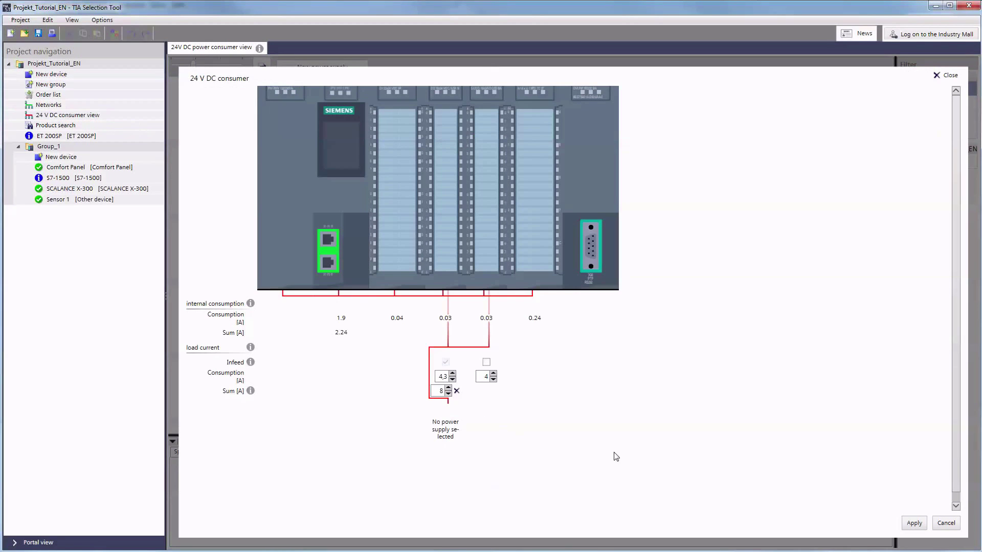
pyautogui.click(913, 523)
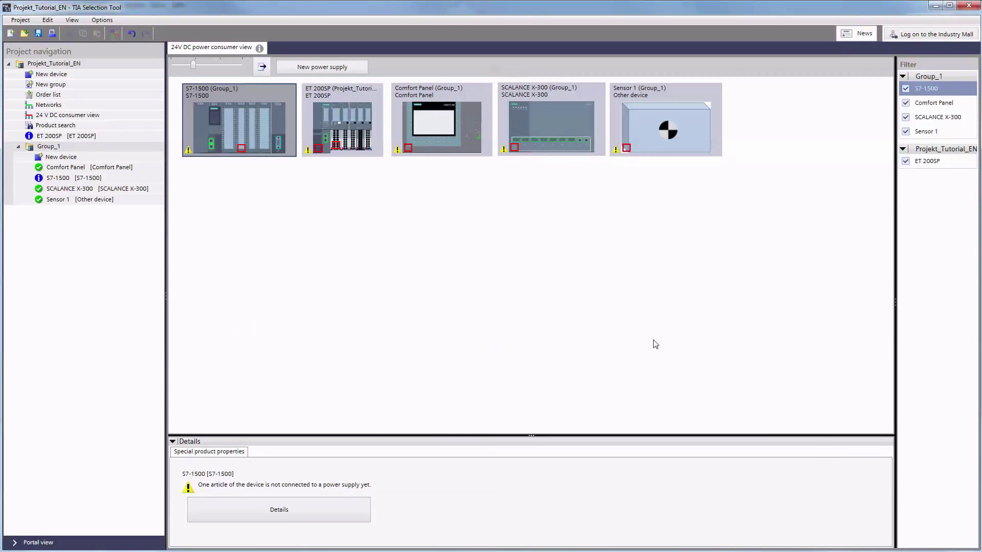
# Step: Add a new power supply, centre it on the canvas, and wire it to the Comfort Panel
pyautogui.click(413, 233)
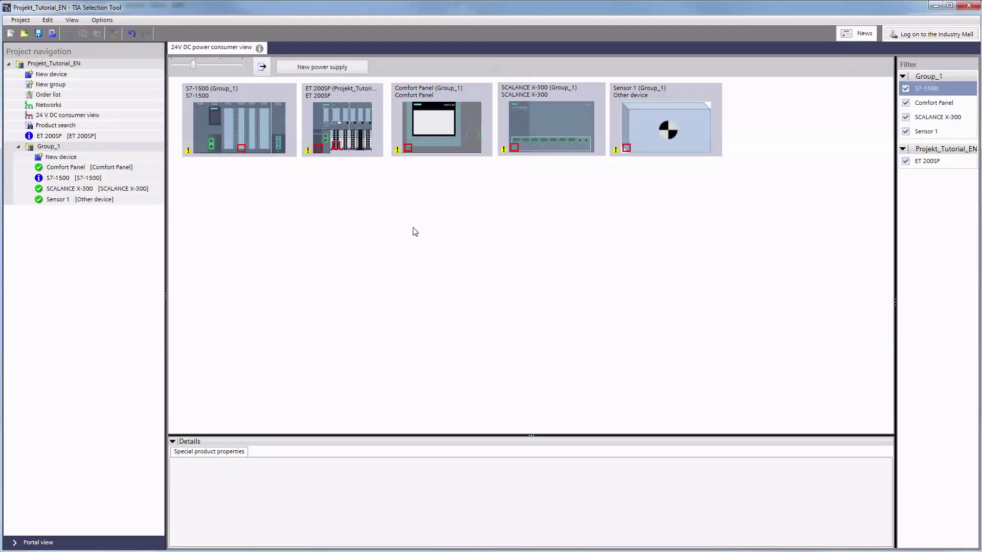
pyautogui.click(338, 78)
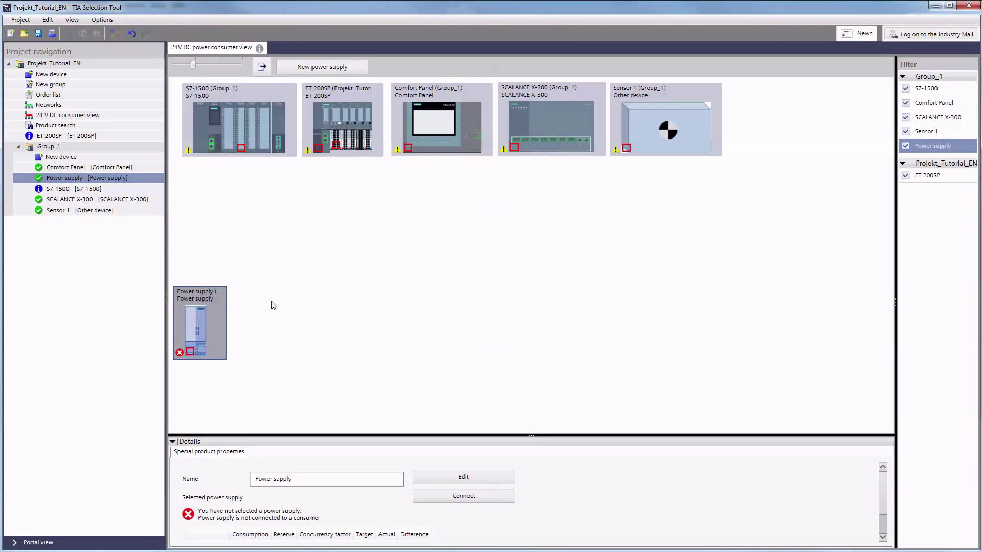
pyautogui.moveTo(212, 309)
pyautogui.mouseDown()
pyautogui.moveTo(460, 262)
pyautogui.moveTo(439, 273)
pyautogui.mouseUp()
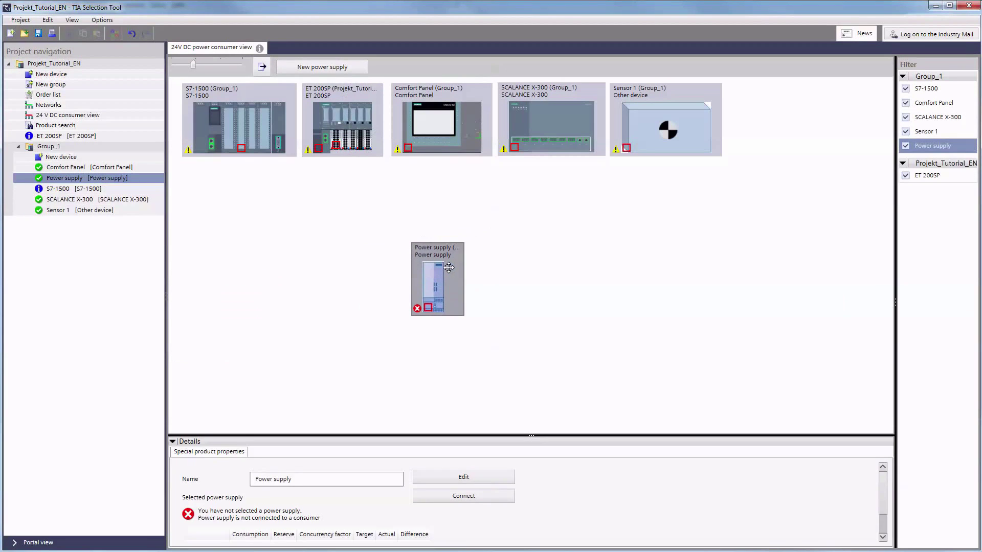
pyautogui.moveTo(535, 437); pyautogui.dragTo(532, 334)
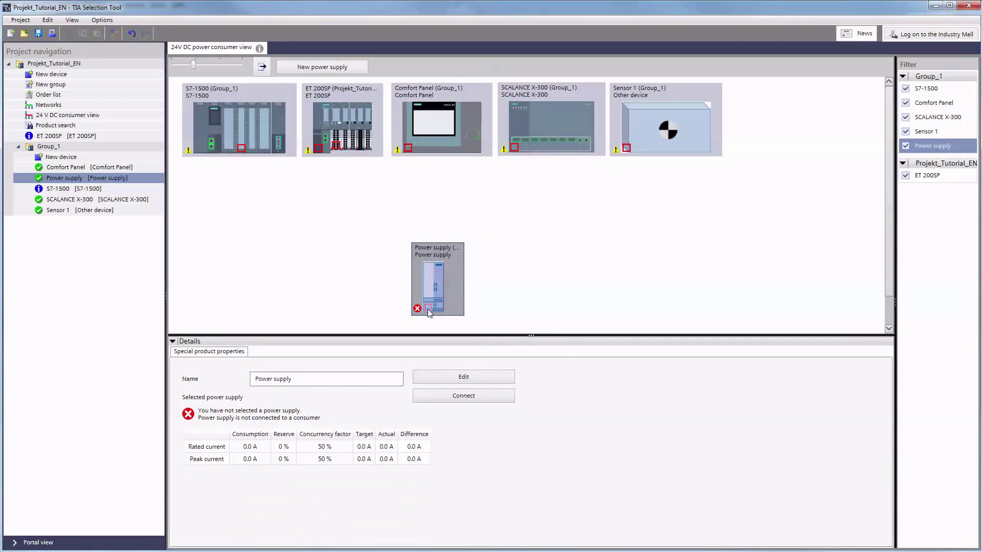
pyautogui.moveTo(426, 307)
pyautogui.mouseDown()
pyautogui.moveTo(394, 163)
pyautogui.moveTo(408, 148)
pyautogui.mouseUp()
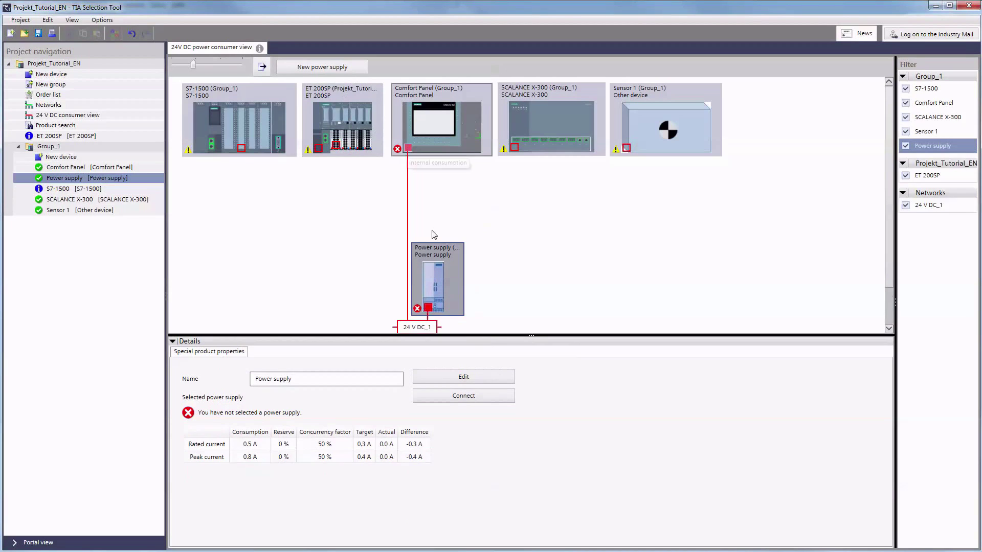
# Step: Connect all five devices to the power supply, totalling 19.3 A rated consumption
pyautogui.rightClick(440, 258)
pyautogui.moveTo(469, 278)
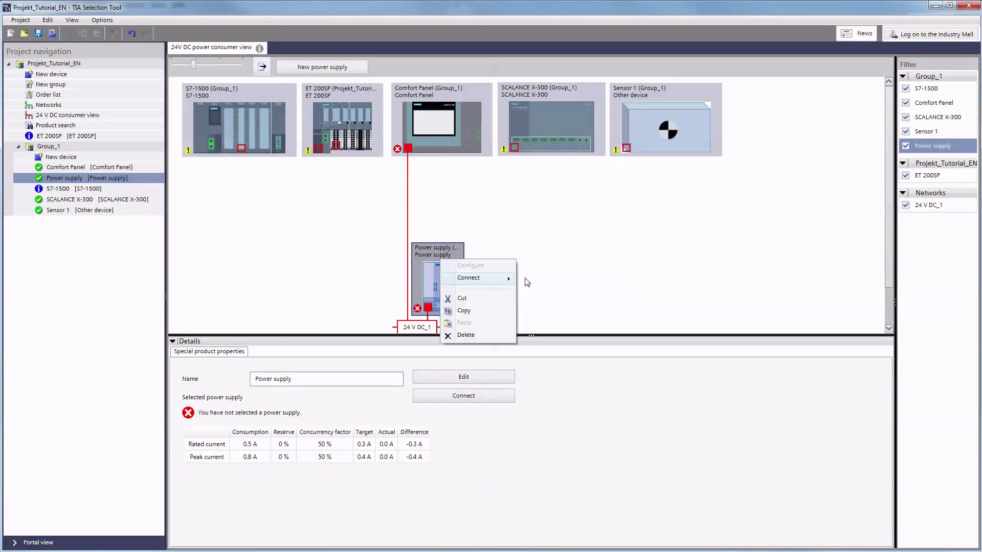
pyautogui.click(525, 282)
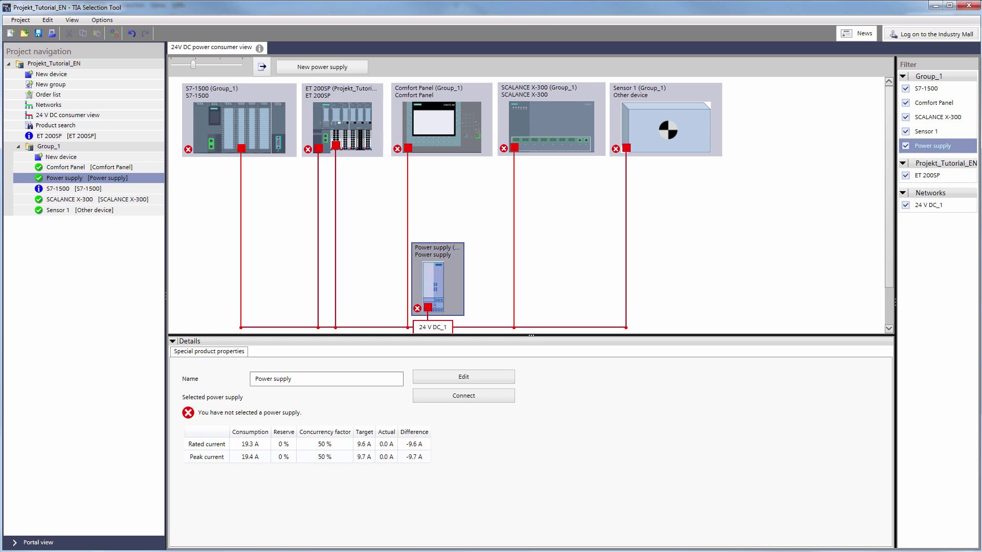
# Step: Expand the SITOP smart, modular and PSU8600 families and set the reserve to 20 % (11.6 A)
pyautogui.click(458, 381)
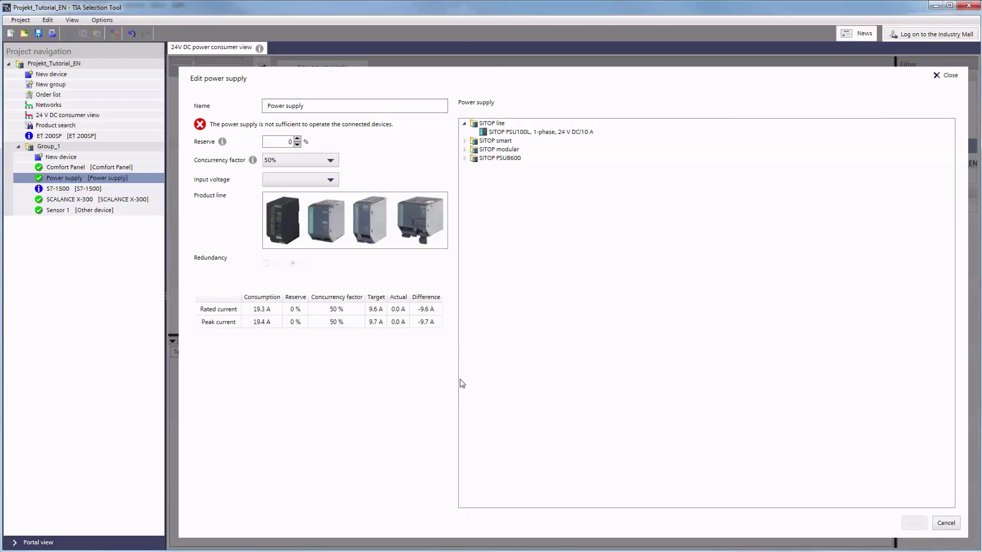
pyautogui.click(465, 142)
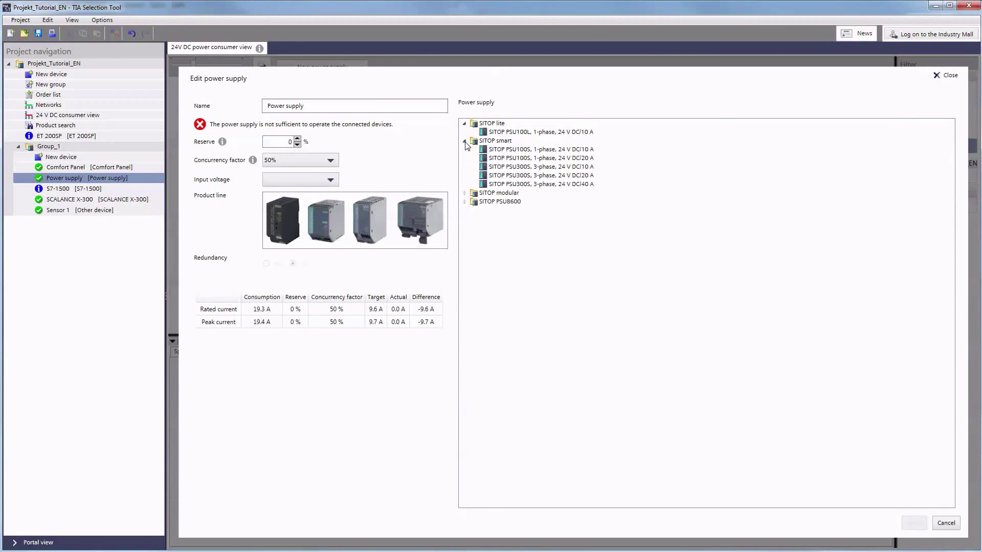
pyautogui.click(465, 192)
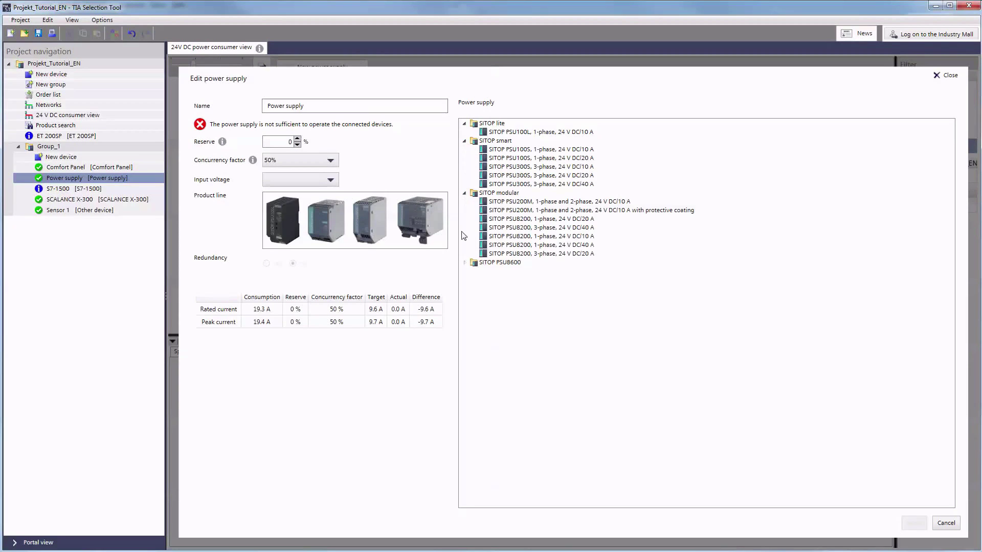
pyautogui.click(463, 263)
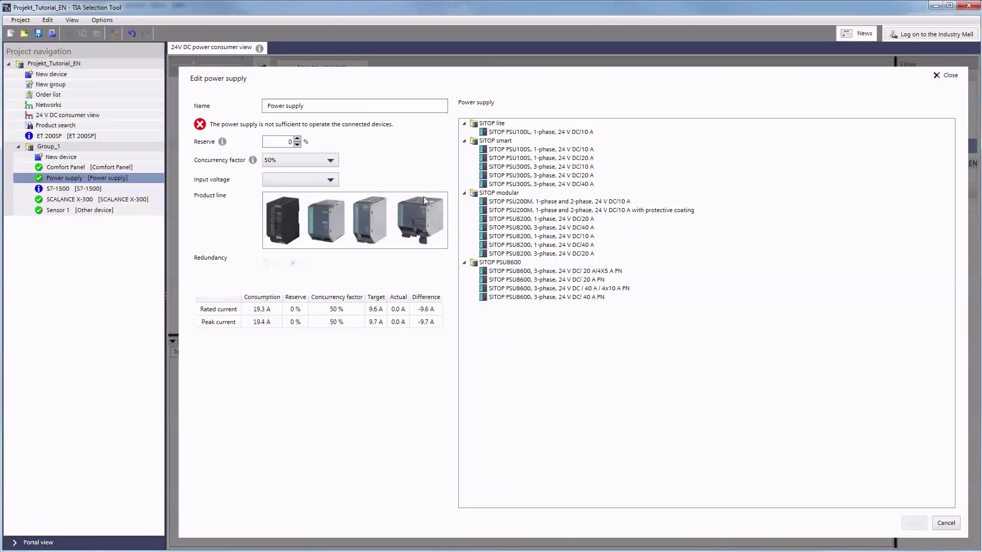
pyautogui.click(297, 140)
pyautogui.click(319, 140)
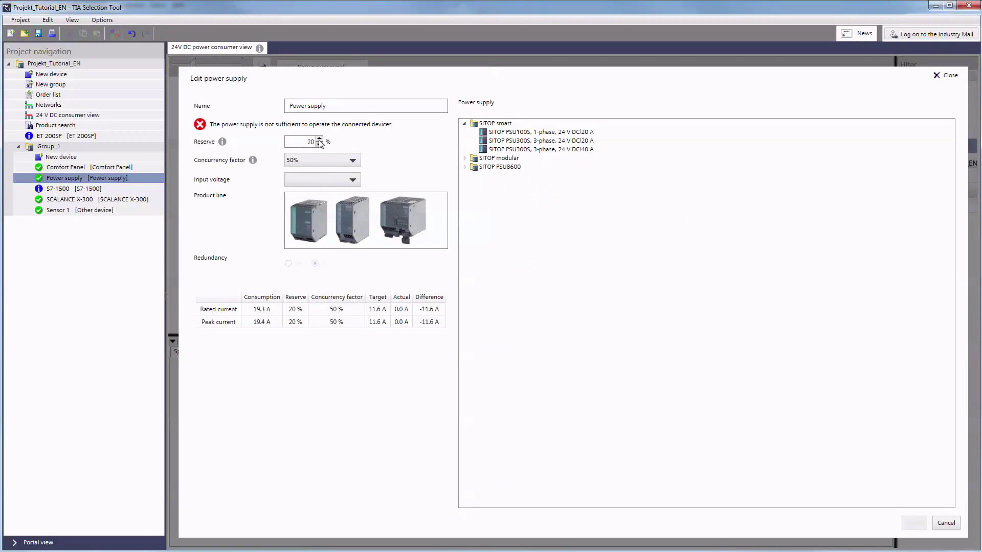
# Step: Keep the concurrency factor at 50 % and set the input voltage to 3-phase AC
pyautogui.click(354, 166)
pyautogui.click(353, 167)
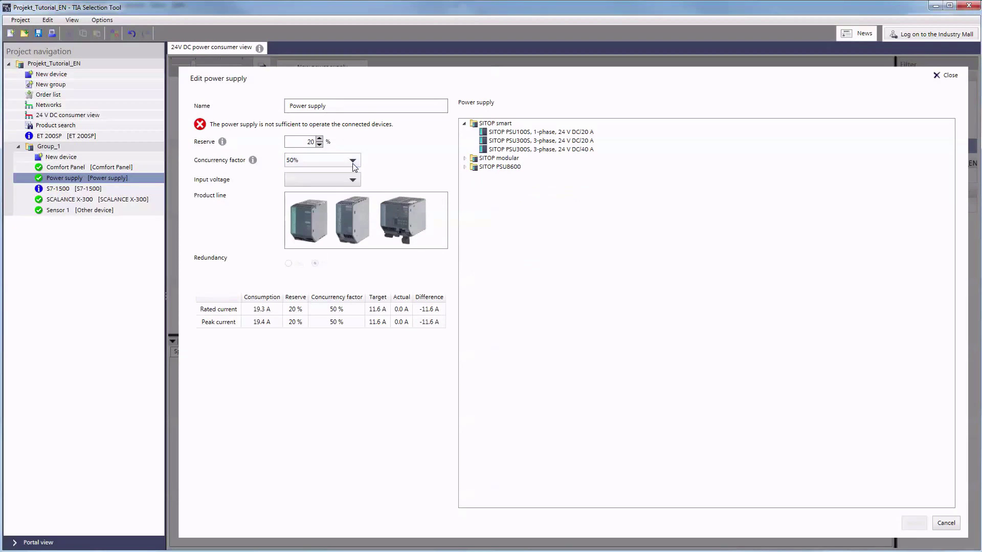
pyautogui.click(354, 186)
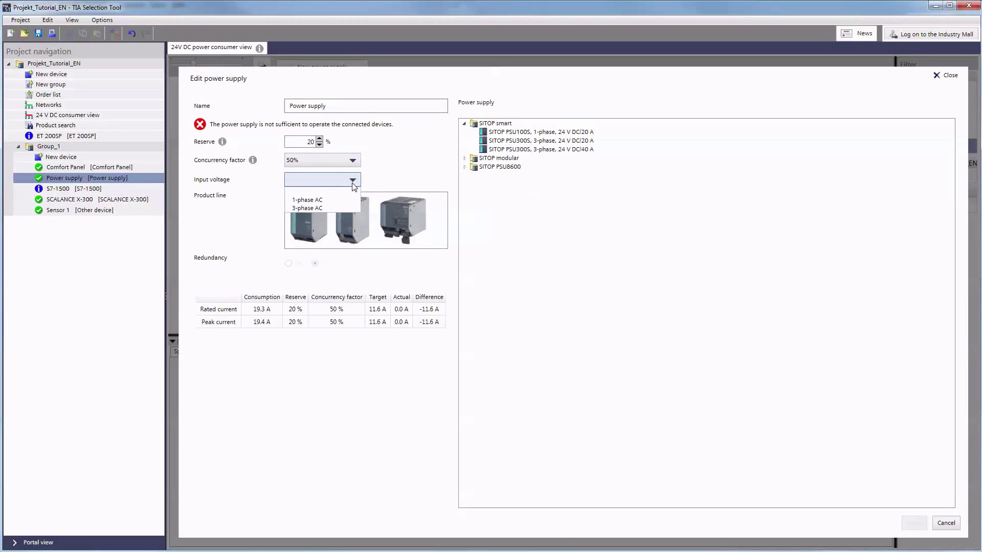
pyautogui.click(345, 208)
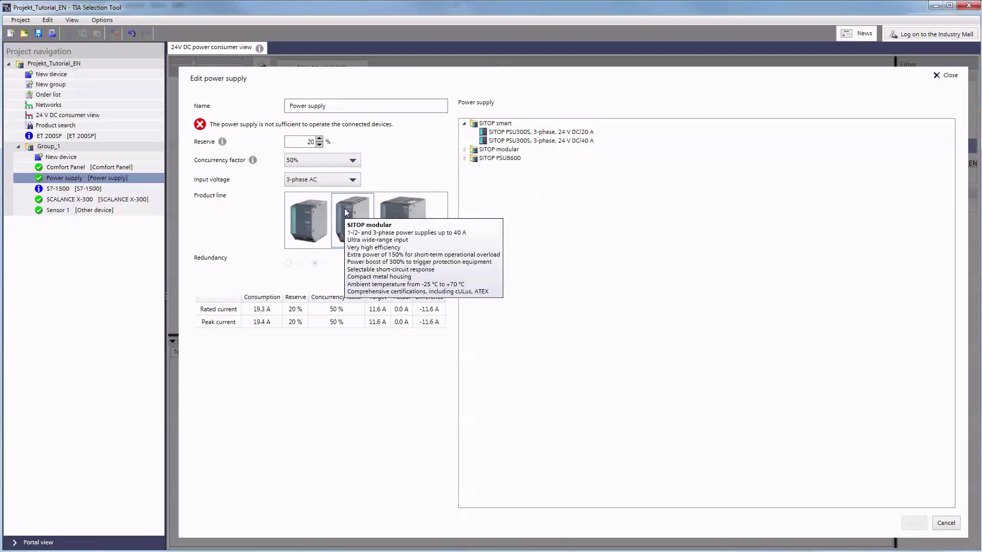
# Step: Choose the SITOP modular PSU8200 3-phase 24 V DC/40 A with redundancy and apply it
pyautogui.click(392, 208)
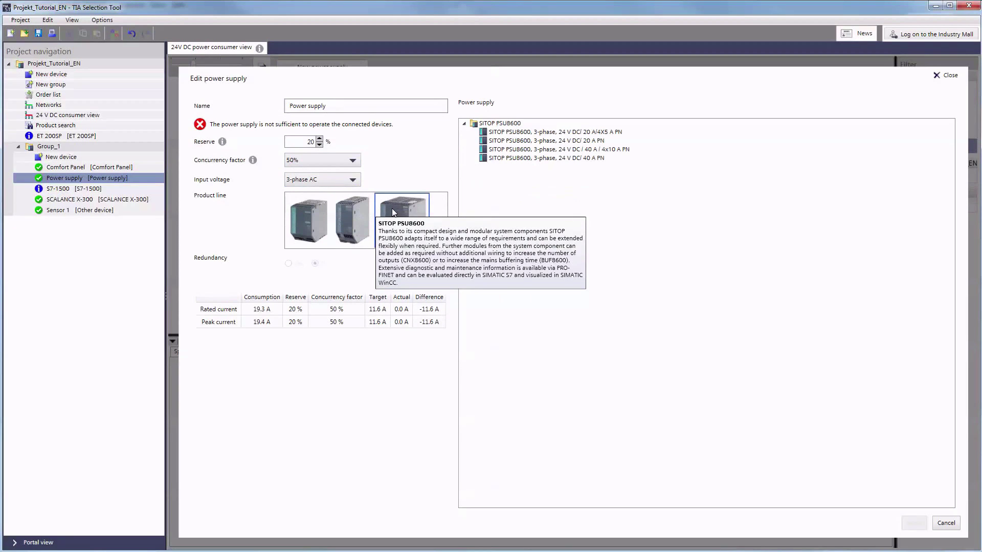
pyautogui.click(358, 236)
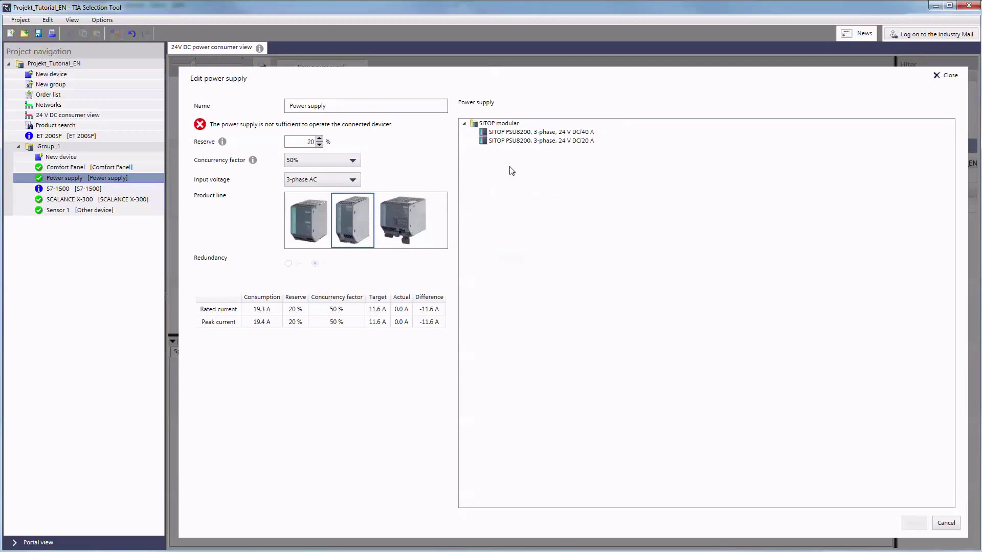
pyautogui.click(517, 134)
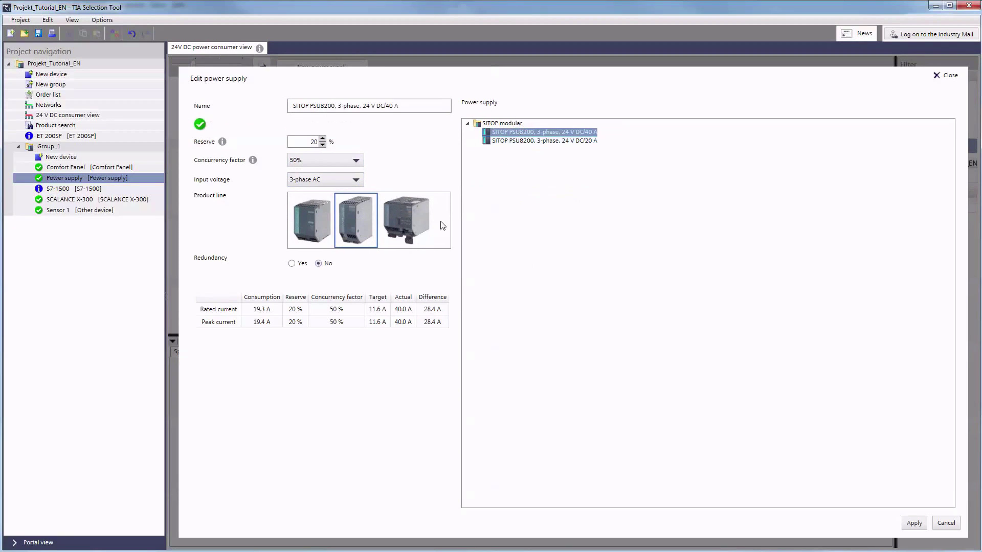
pyautogui.click(292, 263)
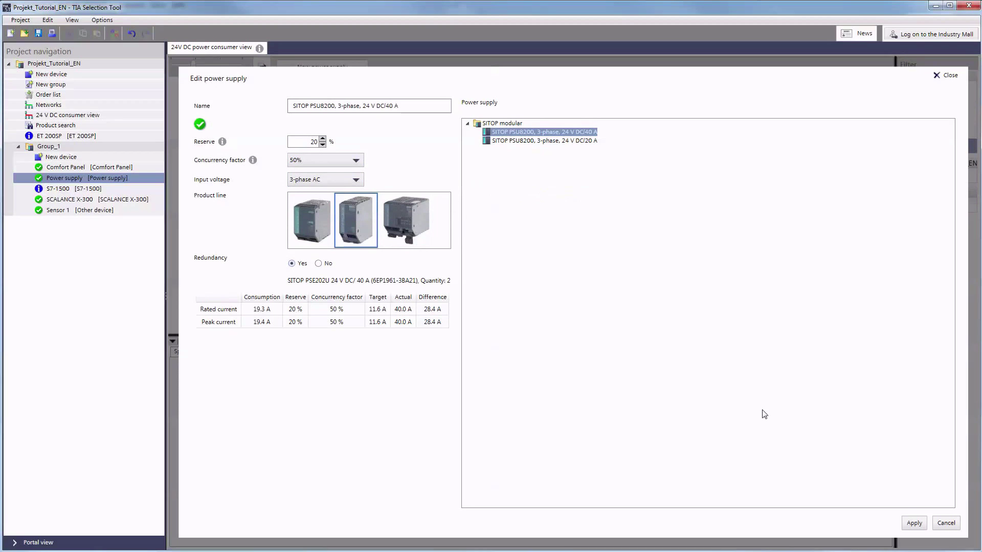
pyautogui.click(913, 524)
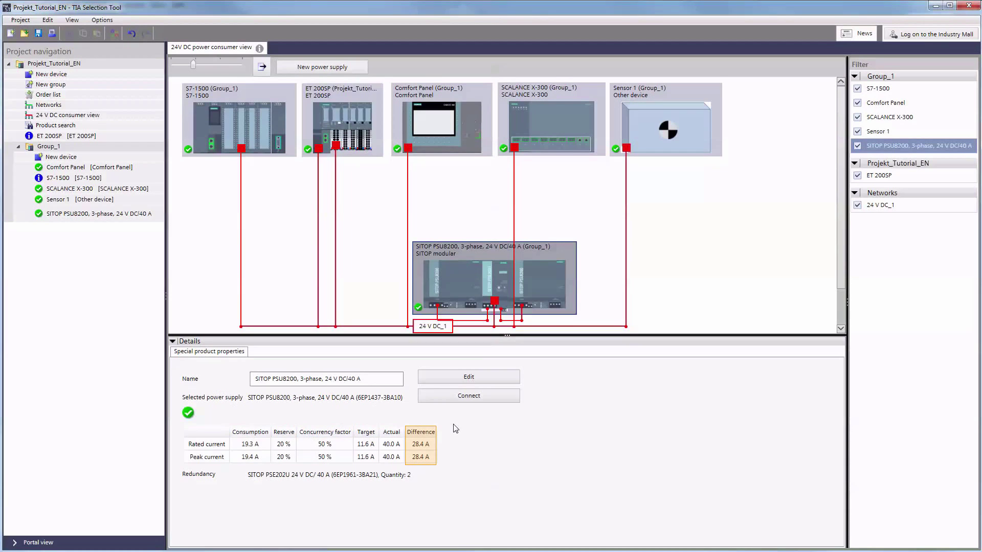
# Step: Reopen the supply's edit settings and raise its reserve to 40 %, leaving 26.5 A headroom
pyautogui.click(459, 400)
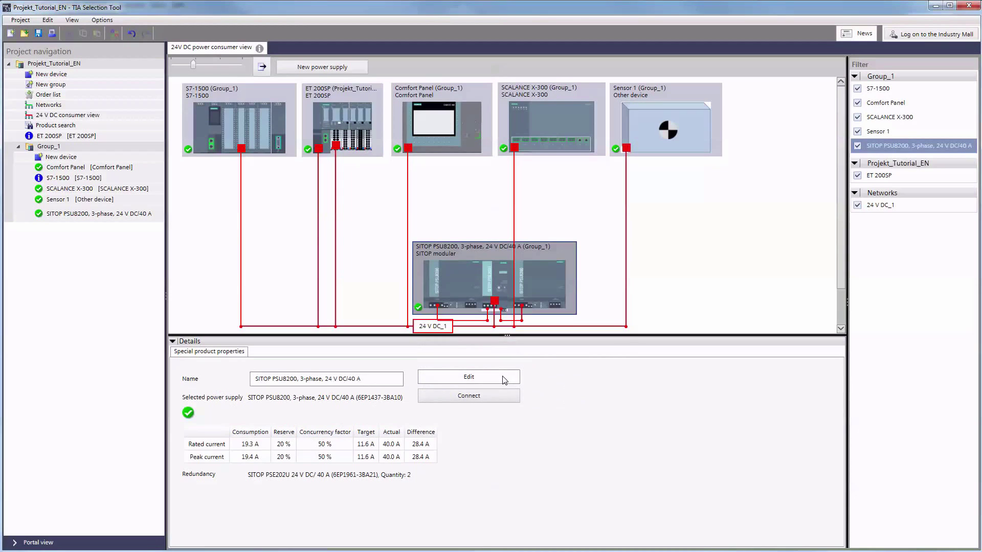
pyautogui.click(503, 380)
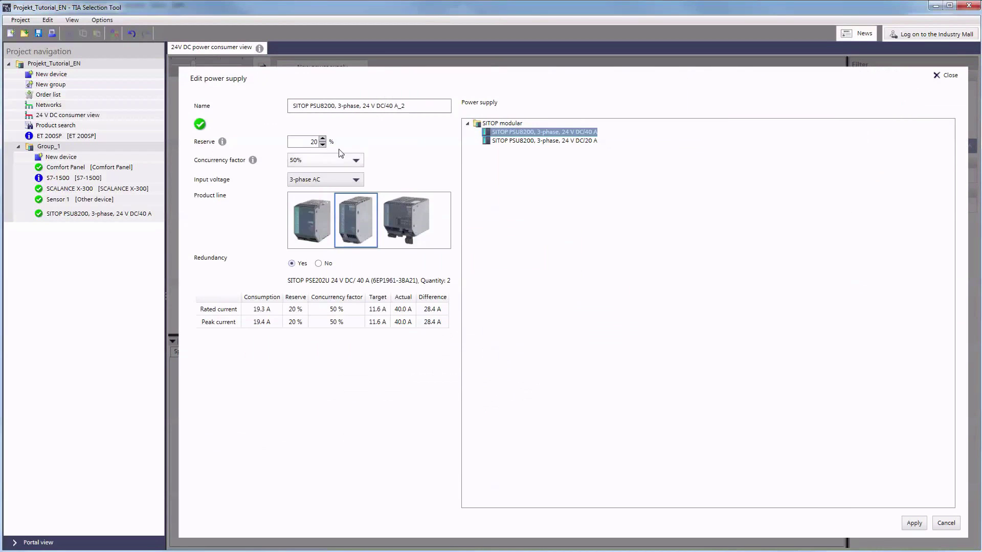
pyautogui.click(322, 139)
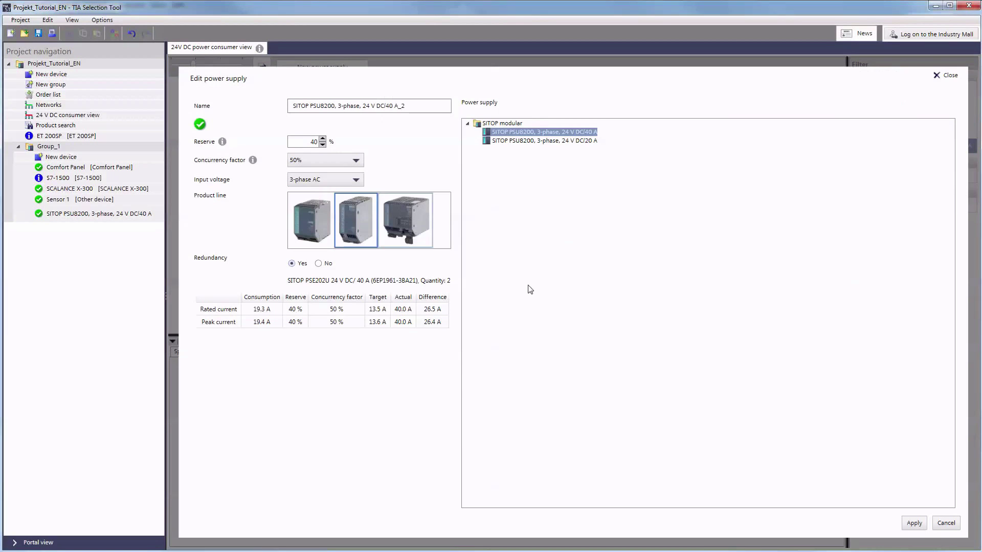
pyautogui.click(913, 523)
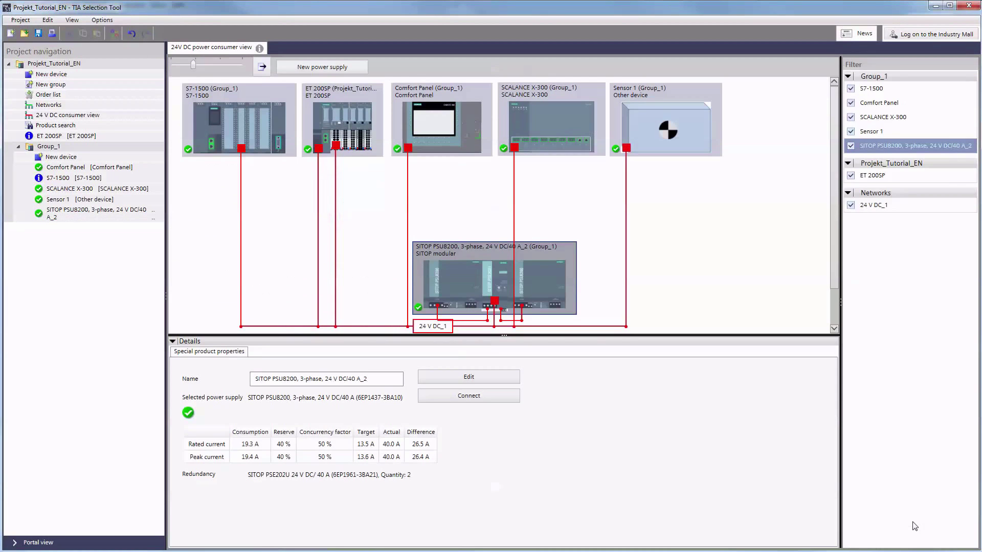